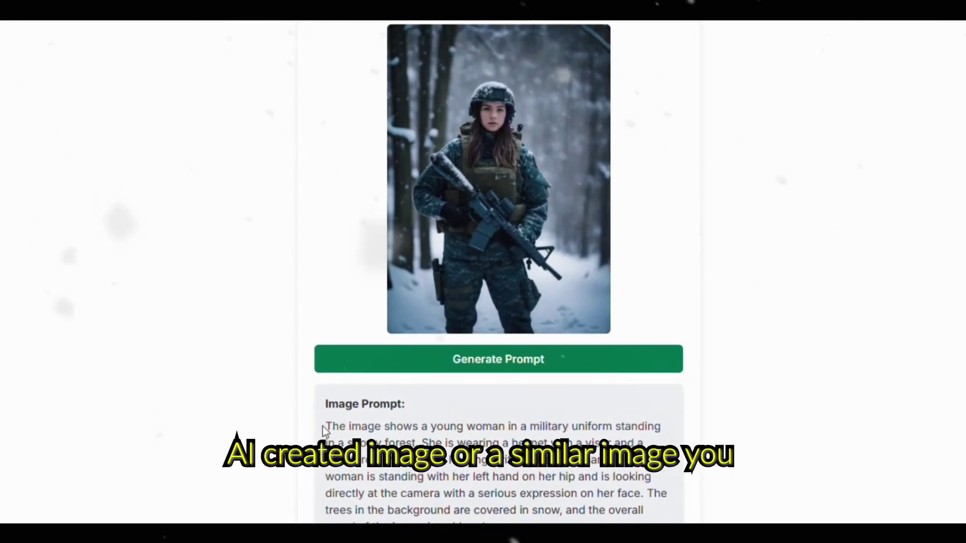
Select the generated prompt text, then switch to a different example illustration
drag(326, 426, 468, 476)
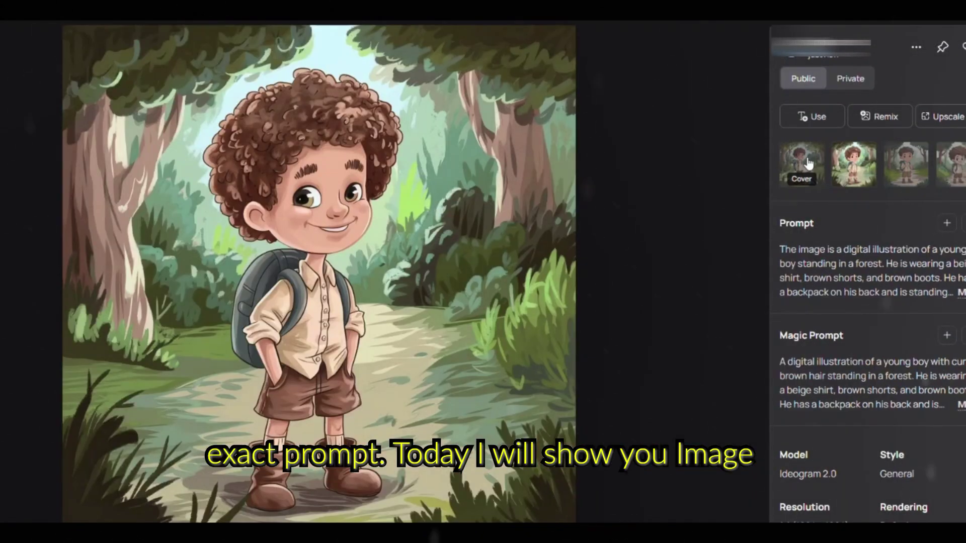
click(807, 160)
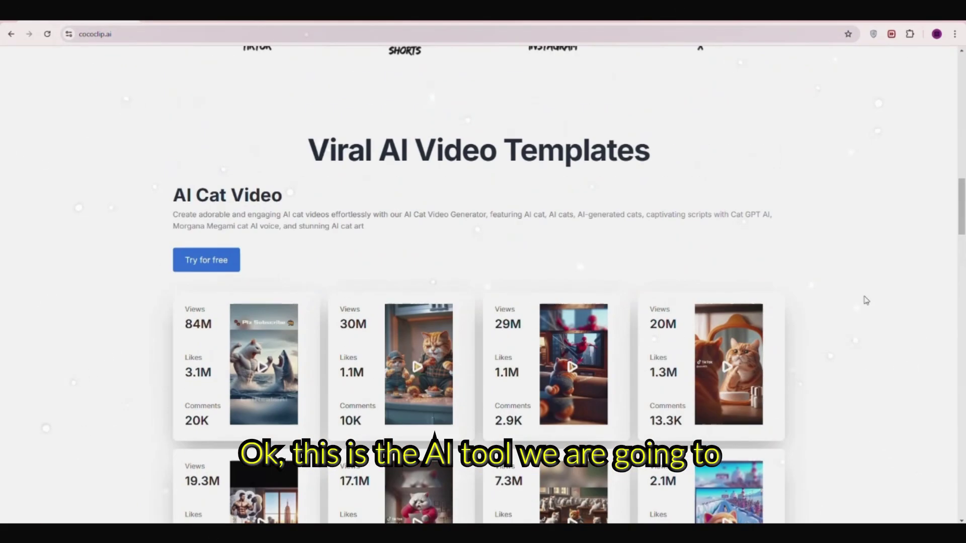
Go to the Image to prompt page from the Features menu and highlight its heading
click(393, 73)
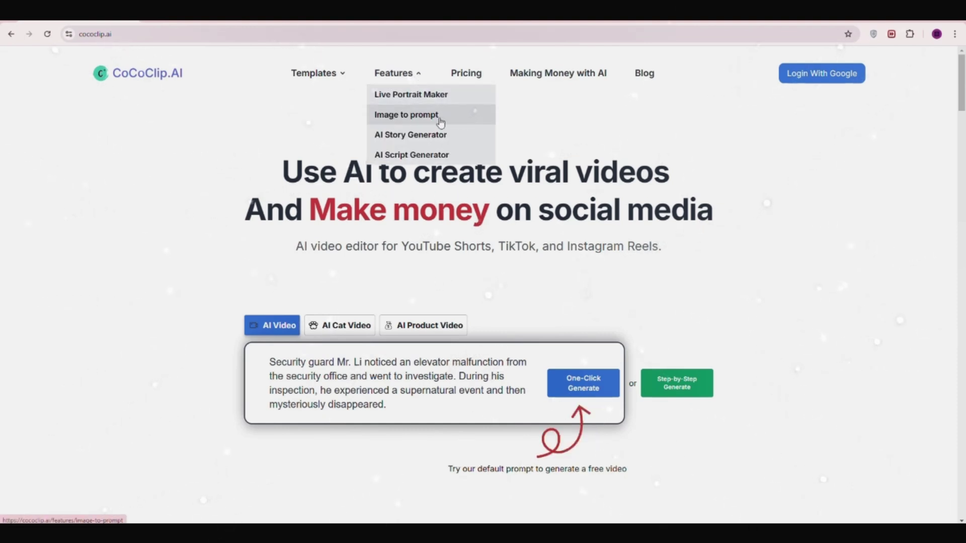
click(441, 119)
drag(538, 146, 762, 195)
Clear the text selection and upload the cat image through the dropzone's file picker
click(763, 194)
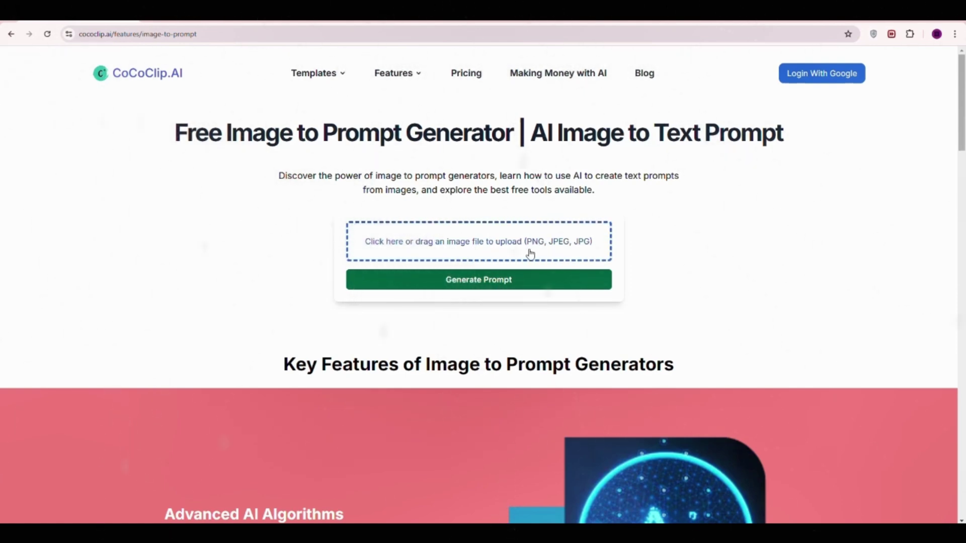
click(530, 254)
click(310, 81)
click(396, 258)
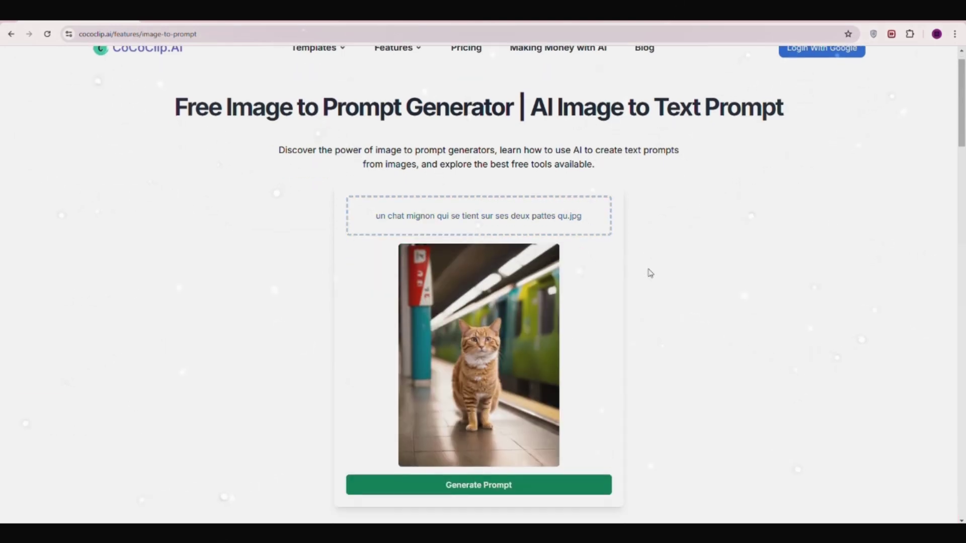
scroll(649, 272, down, 3)
scroll(626, 272, down, 3)
Generate the Image Prompt for the uploaded cat picture and select its whole text
click(486, 317)
click(493, 316)
scroll(630, 313, down, 1)
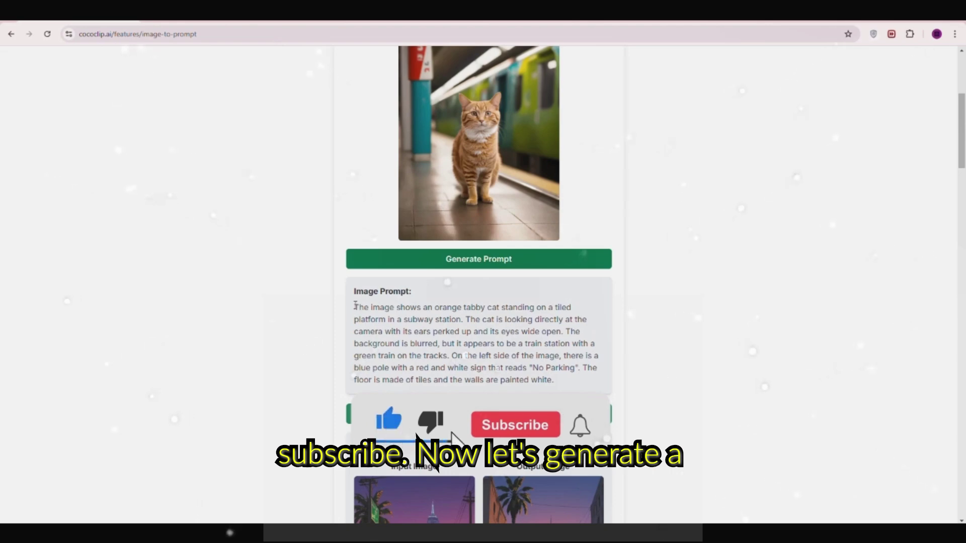
drag(355, 306, 603, 384)
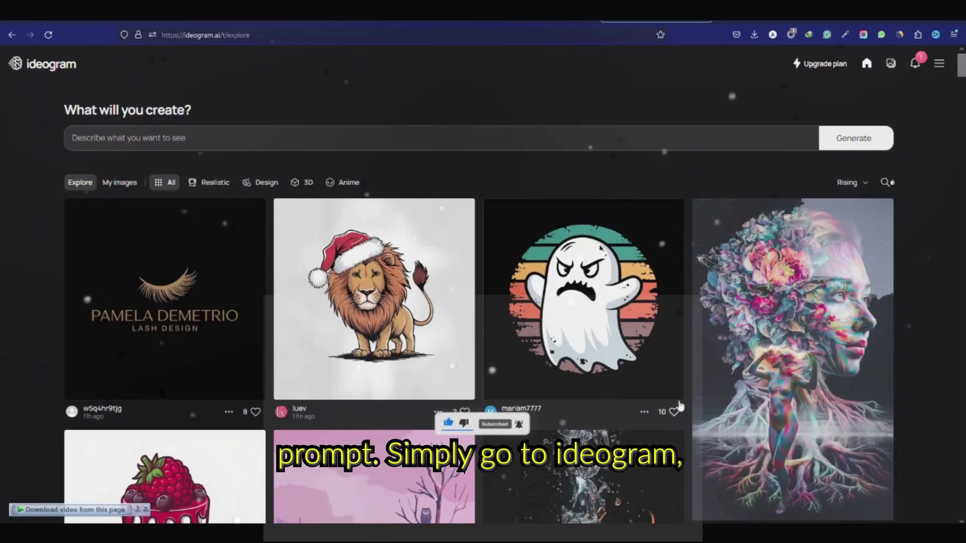
scroll(679, 406, down, 5)
scroll(679, 405, up, 5)
Paste the cat description into Ideogram's prompt box, generate, and open the resulting cat image
click(178, 137)
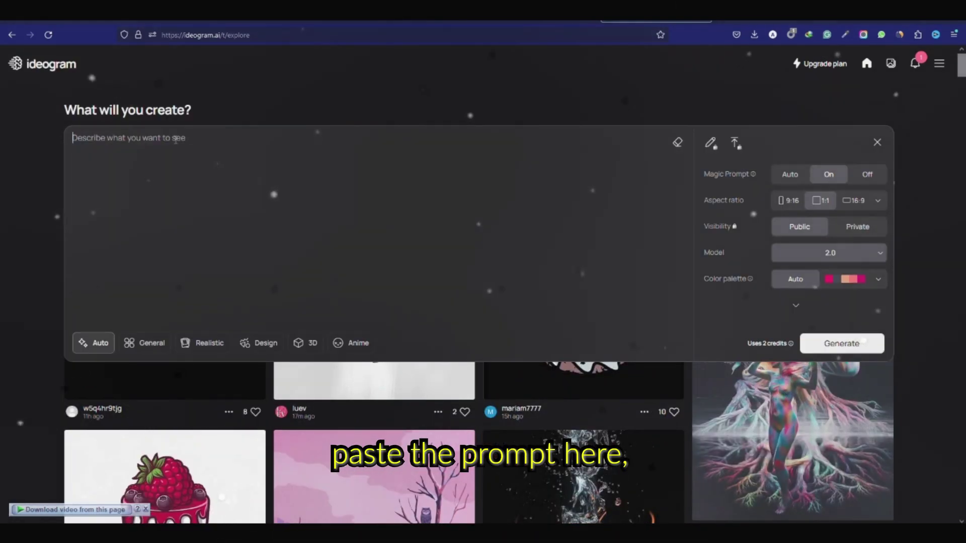
text(The image shows an orange tabby cat standing on a tiled platform in a subway station. The cat is looking directly at the camera with its ears perked up and its eyes wide open. The background is blurred, but it appears to be a train station with a green train on the tracks. On the left side of the image, there is a blue pole with a red and white sign that reads "No Parking". The floor is made of tiles and the walls are painted white.)
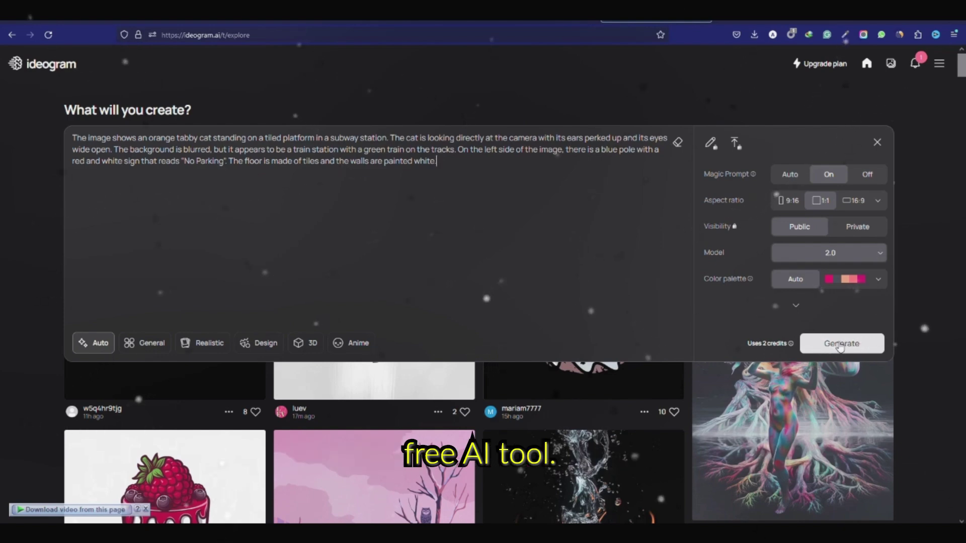
click(840, 344)
scroll(945, 294, down, 3)
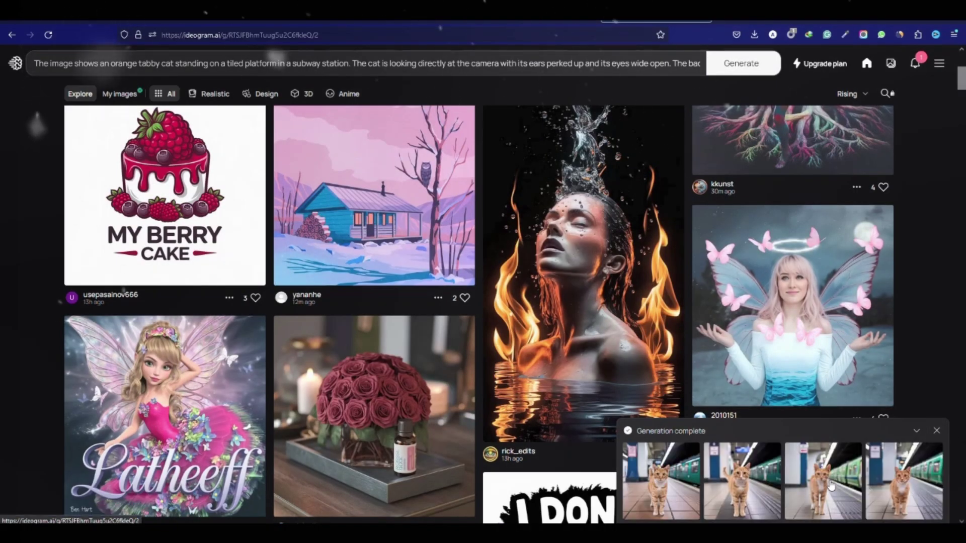
click(831, 487)
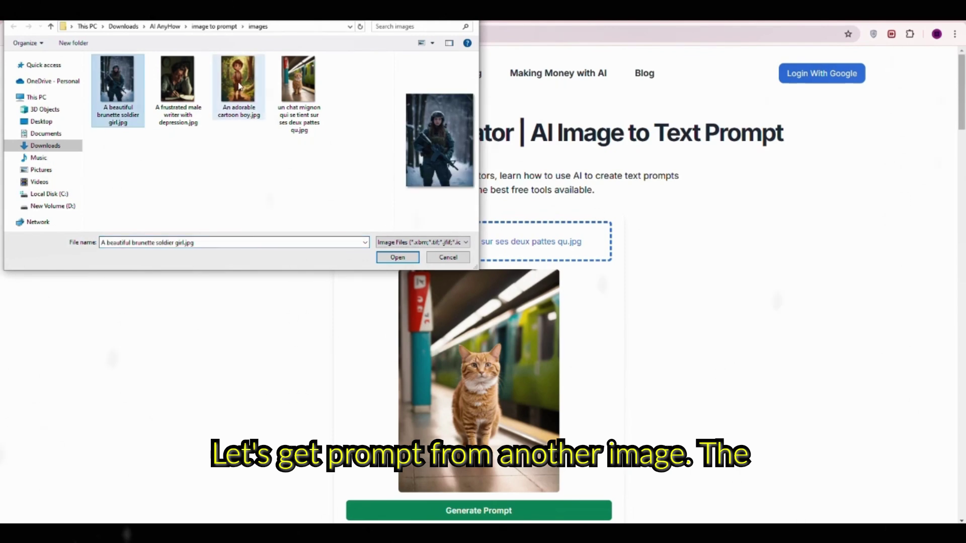
Upload An adorable cartoon boy.jpg and generate its prompt
click(237, 79)
click(396, 257)
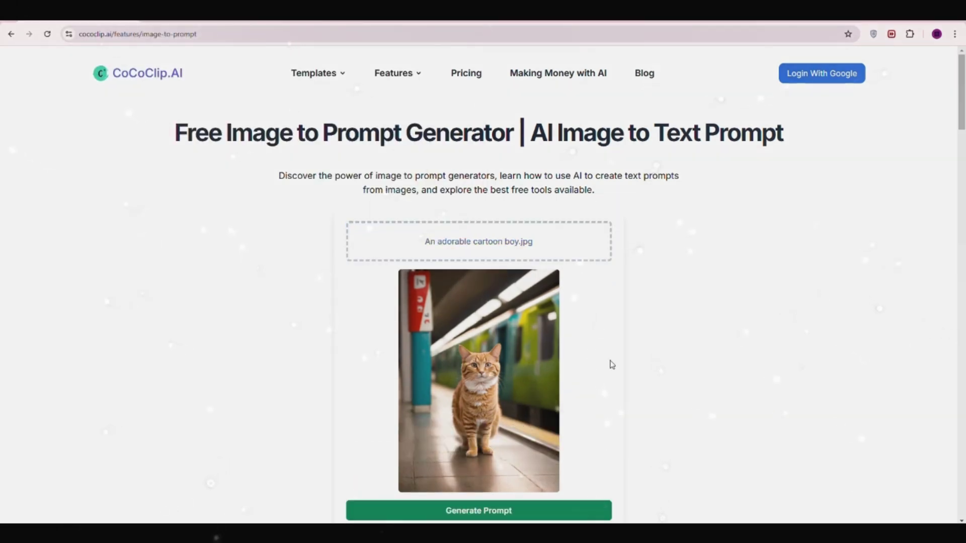
scroll(611, 365, down, 2)
click(479, 360)
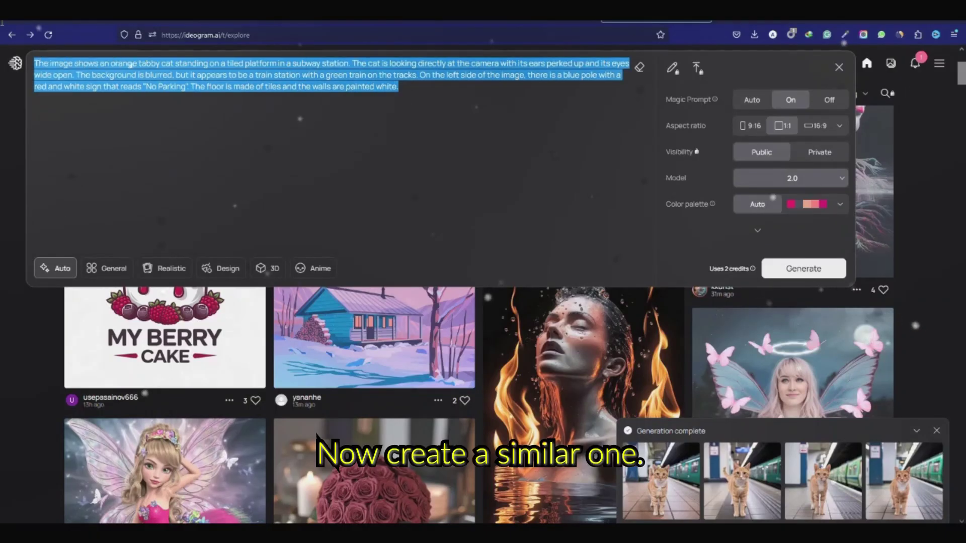
Paste the boy description over Ideogram's cat prompt, generate, and open the original picture for comparison
text(The image is a digital illustration of a young boy standing in a forest. He is wearing a beige shirt, brown shorts, and brown boots. He has a backpack on his back and is standing with his hands in his pockets. The boy has curly brown hair and is smiling at the camera. The background is filled with trees and greenery, and there is a path leading away from the boy. The overall mood of the image is cheerful and playful.)
click(803, 269)
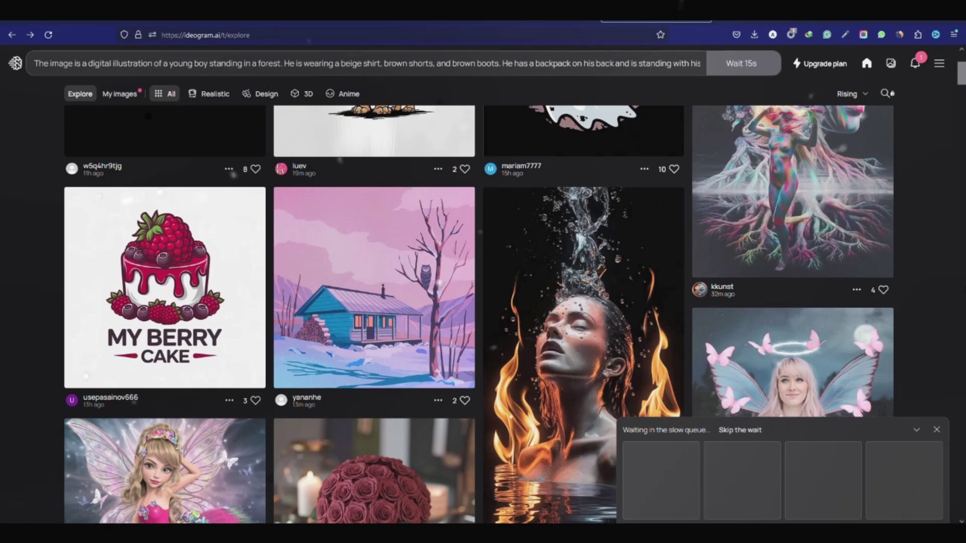
key(alt+Tab)
double_click(332, 121)
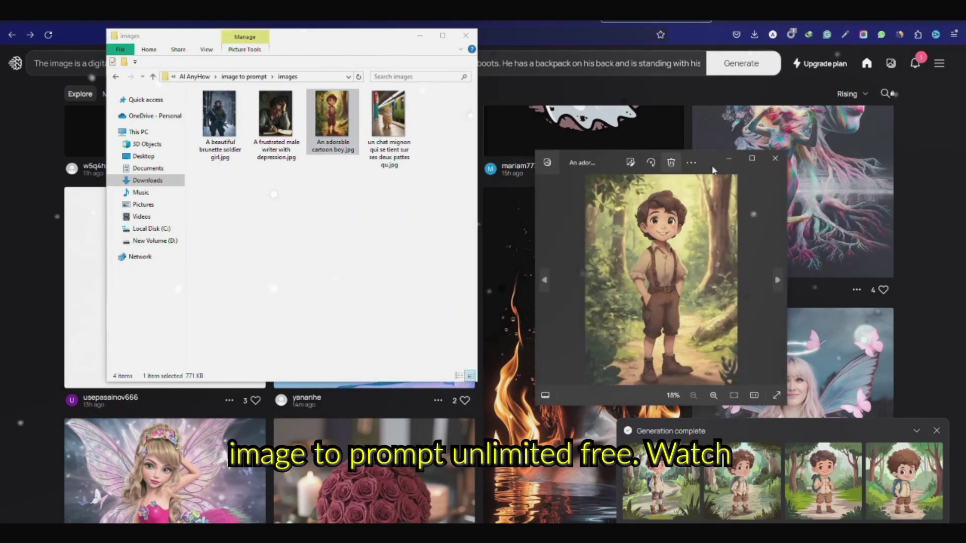